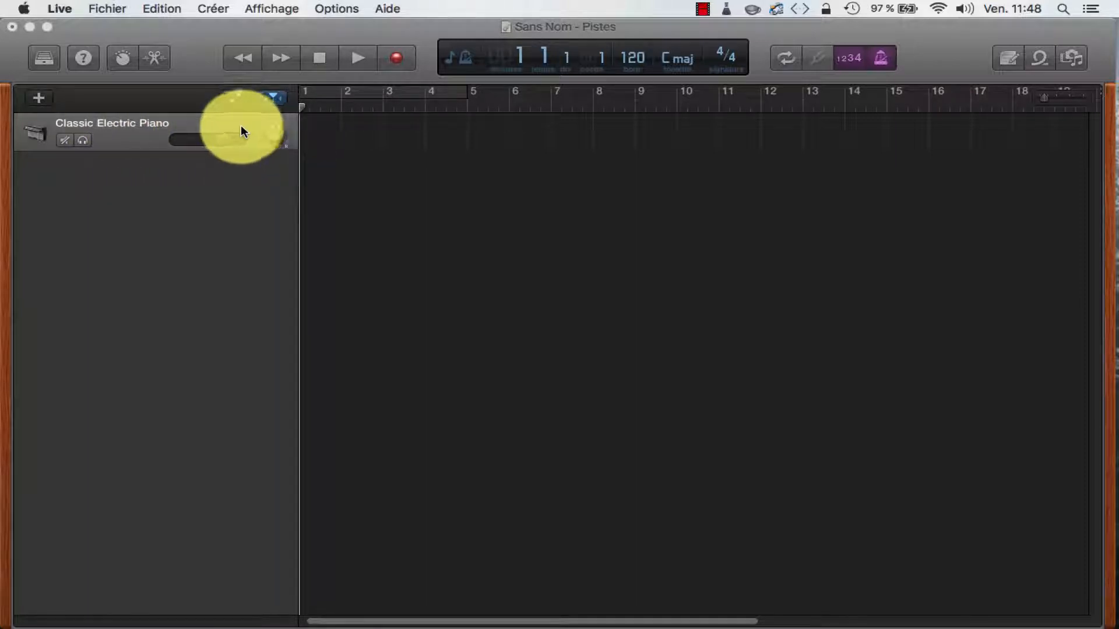
- Load Apple's AUSampler instrument in stereo on the Classic Electric Piano track
click(122, 58)
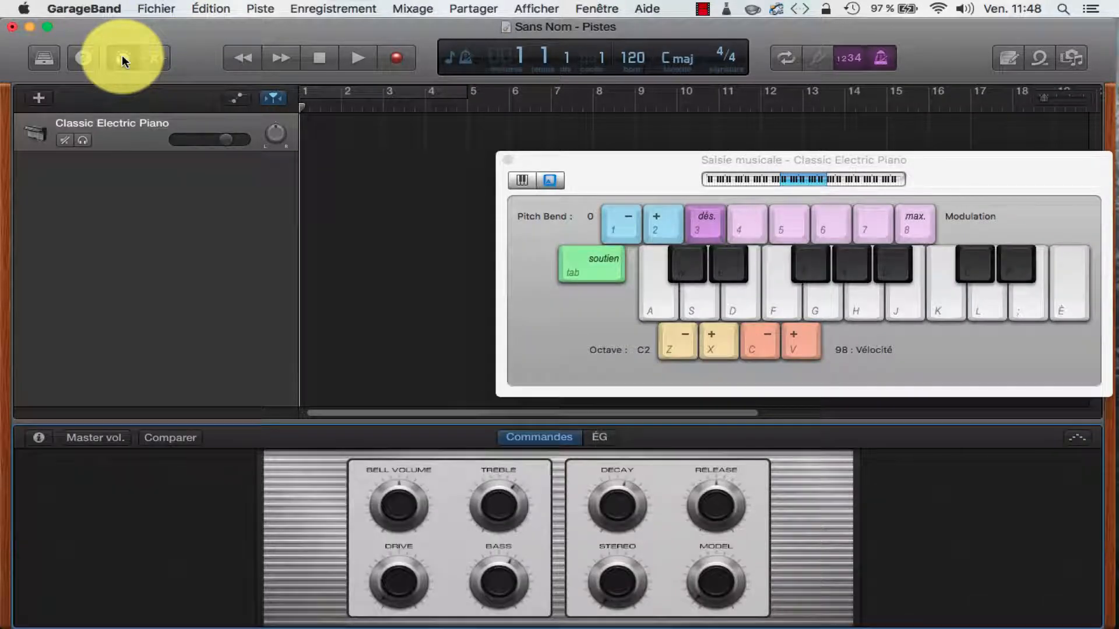
click(38, 439)
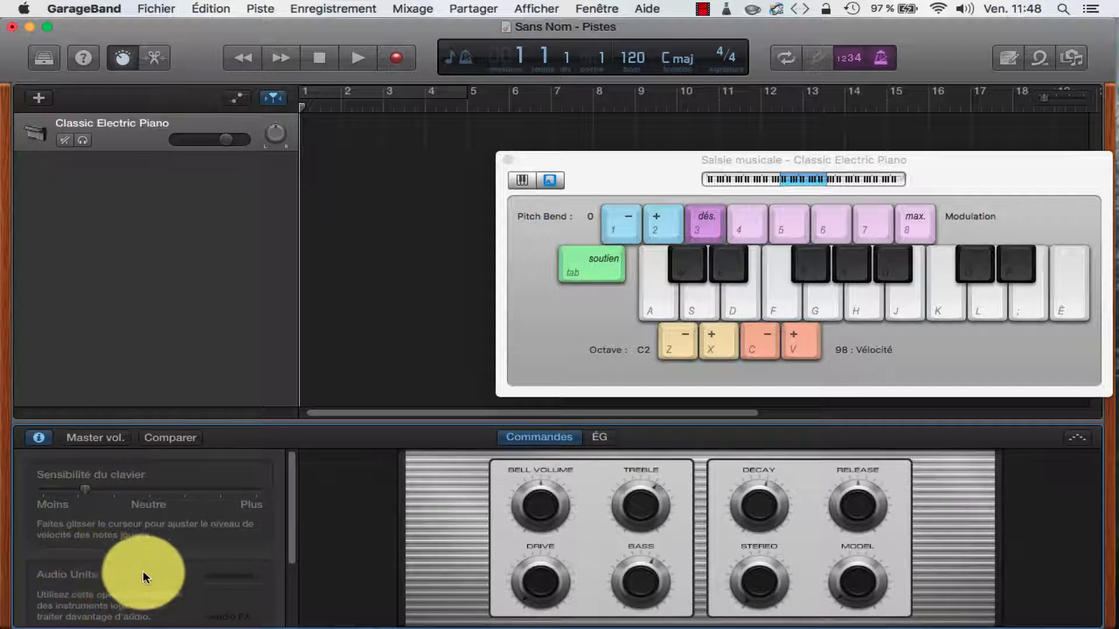
click(227, 577)
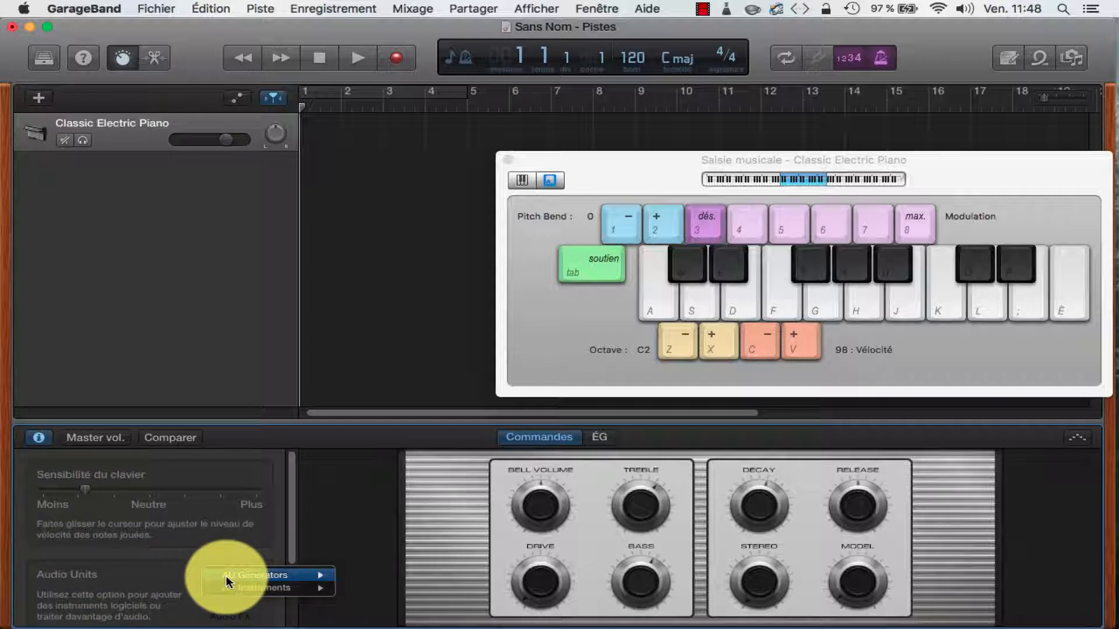
mouse_move(237, 588)
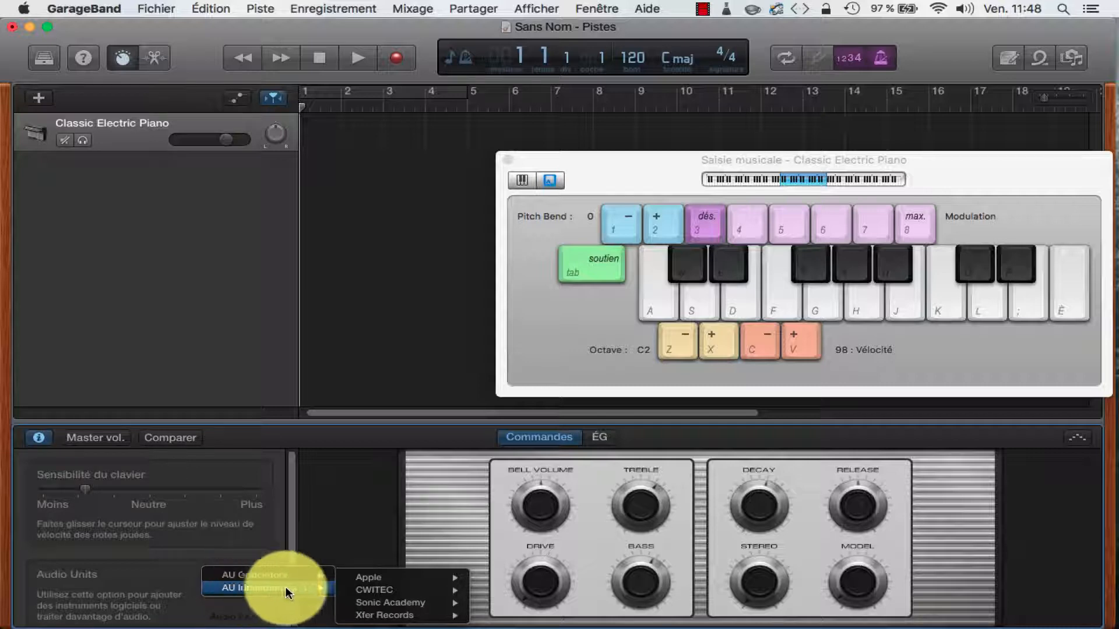
mouse_move(361, 579)
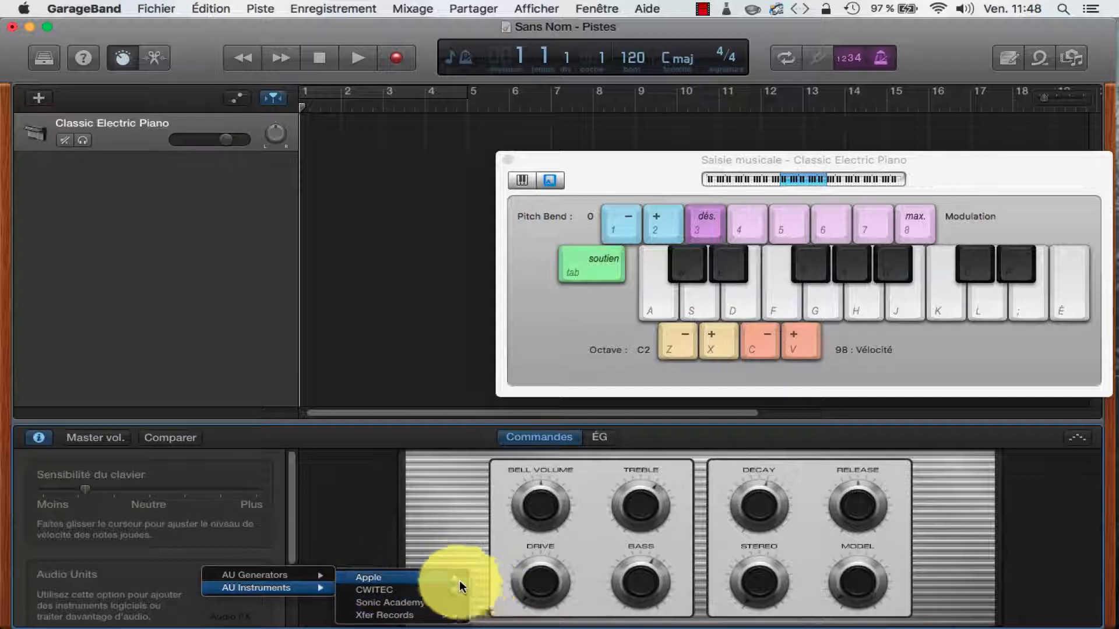
mouse_move(513, 591)
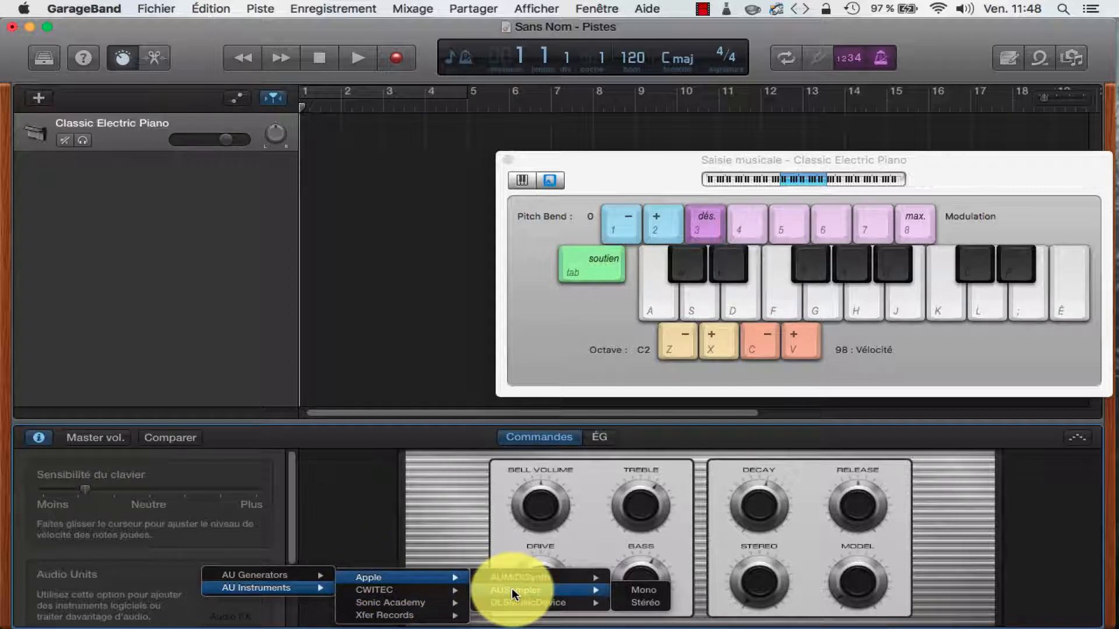
click(638, 599)
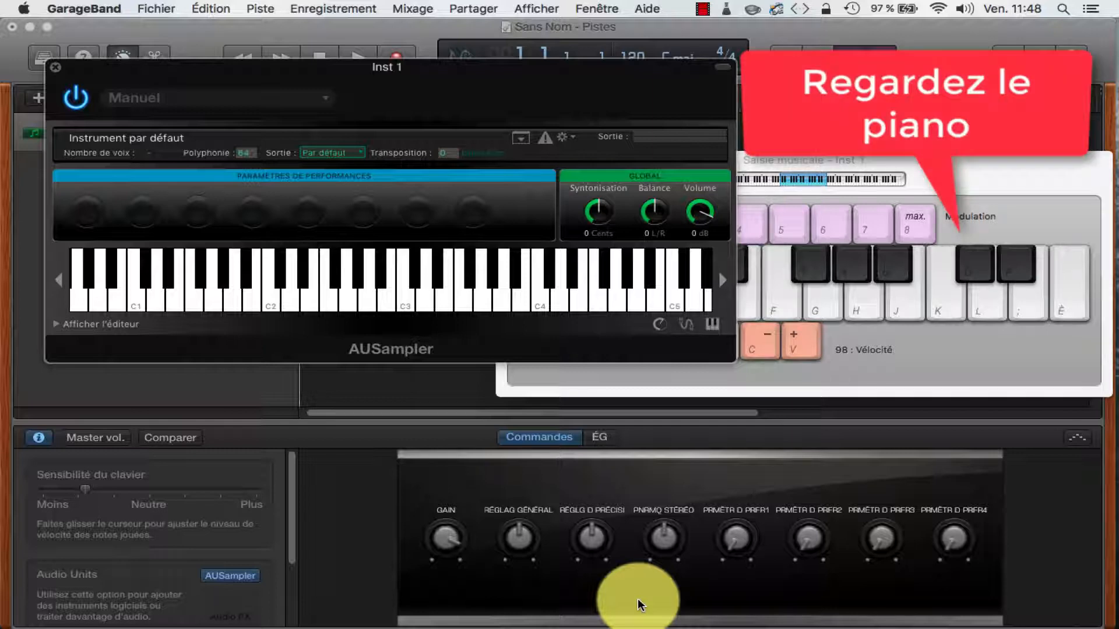
- Play C4, D4 and E4 to audition the sampler's default instrument
key(k)
key(l)
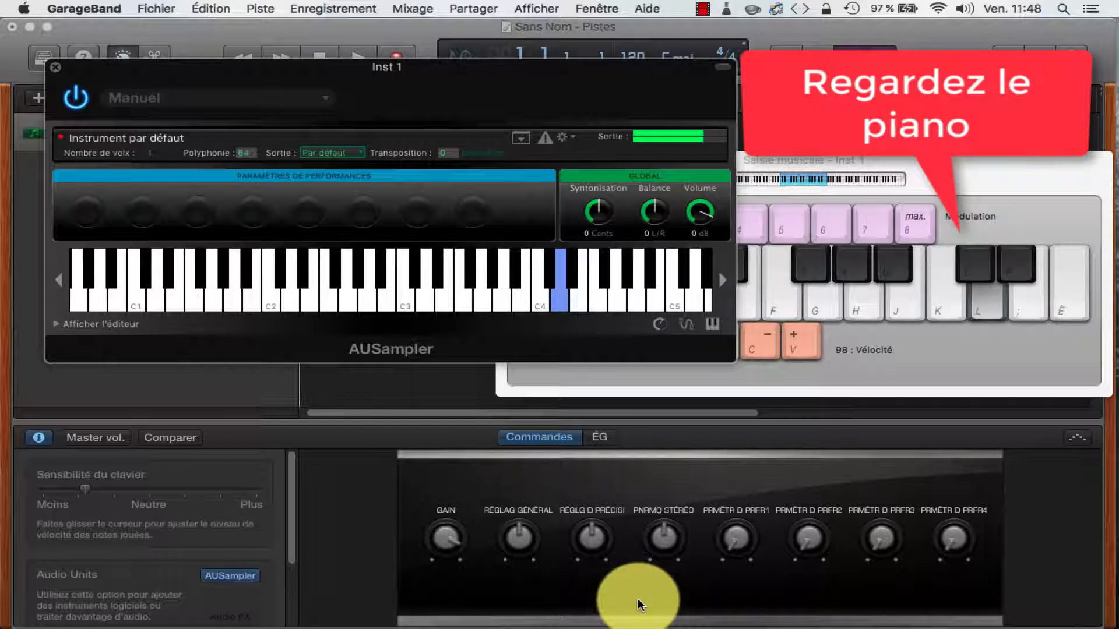
key(semicolon)
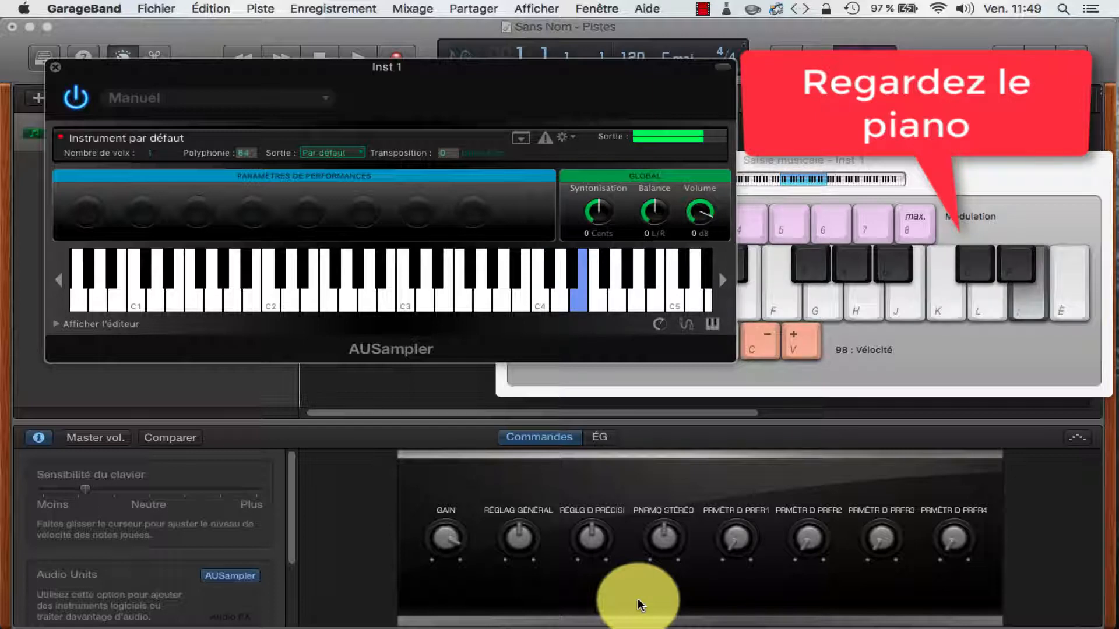
key(l)
key(k)
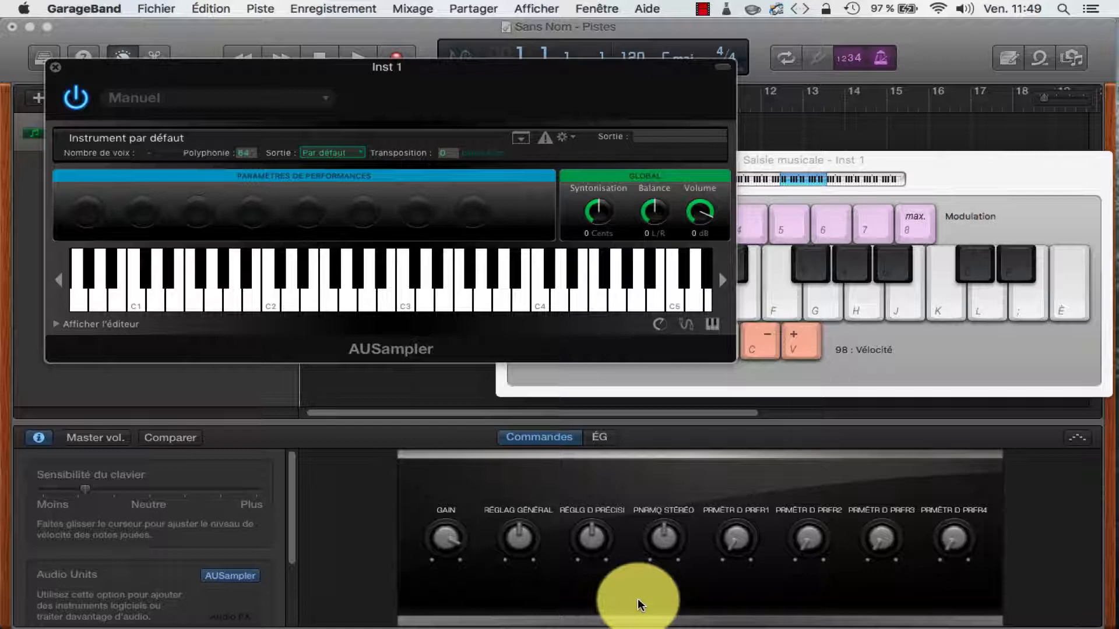
- Show the AUSampler editor and add the Moteur.aif sample to Couche 1
click(55, 327)
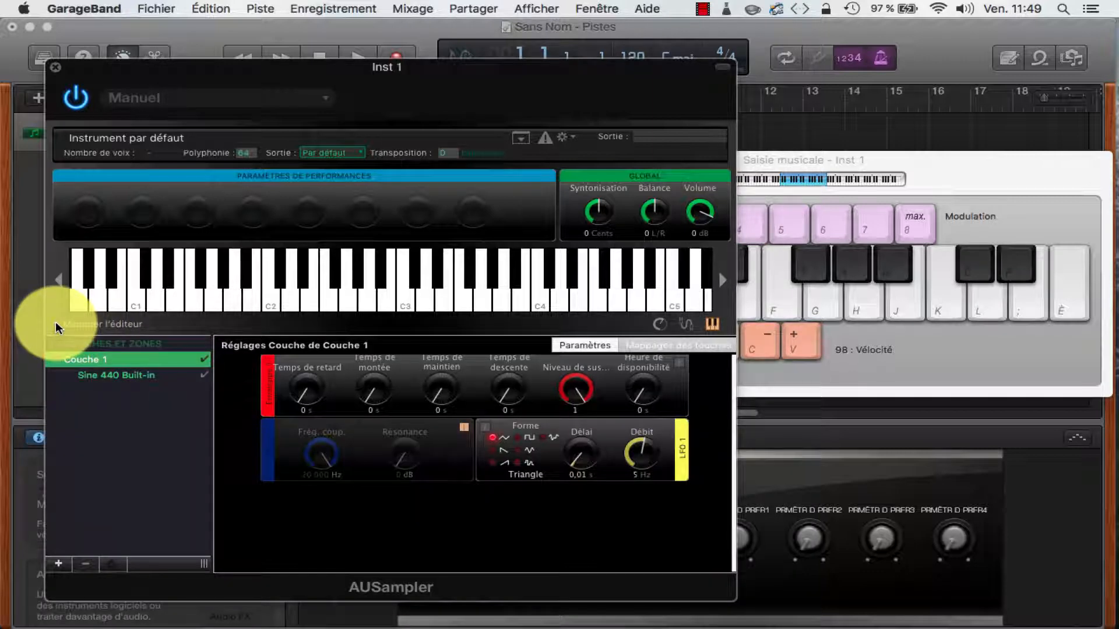
click(115, 565)
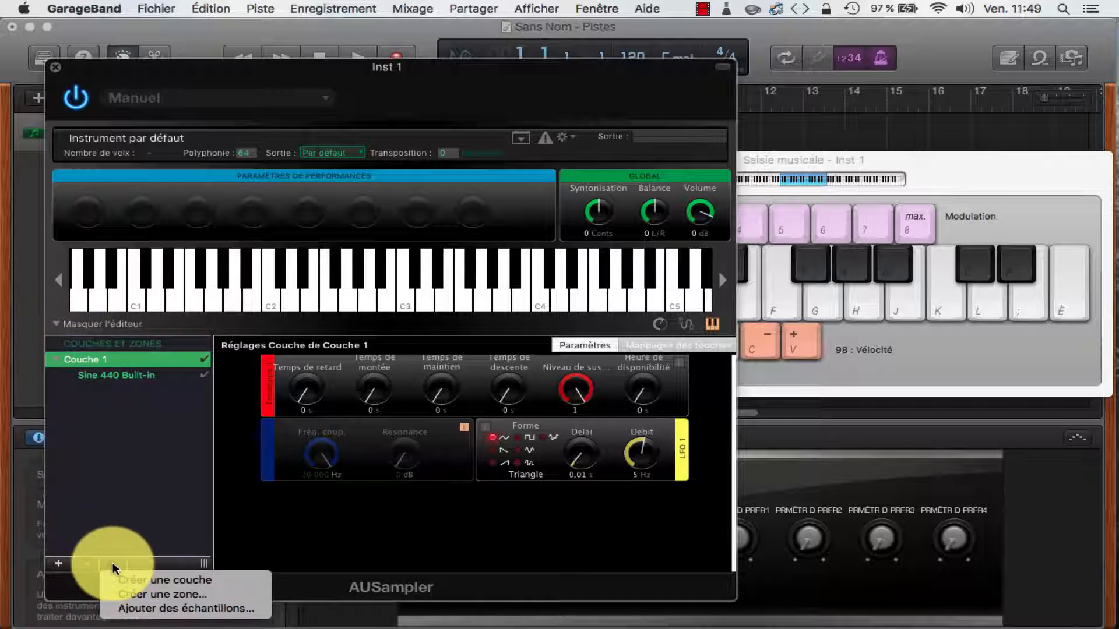
click(144, 609)
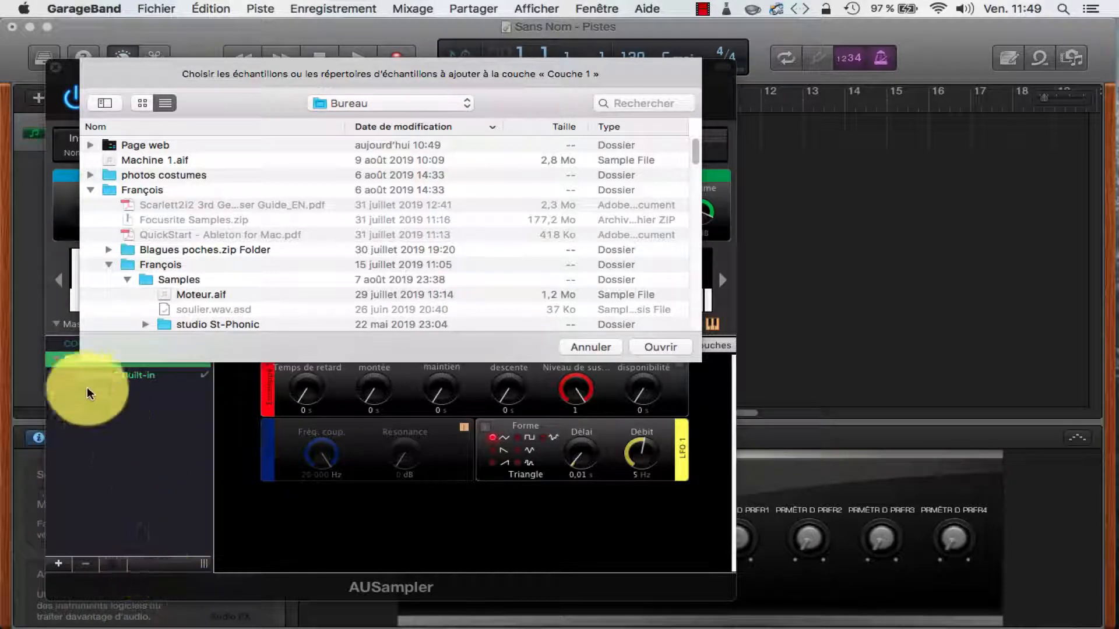
double_click(185, 298)
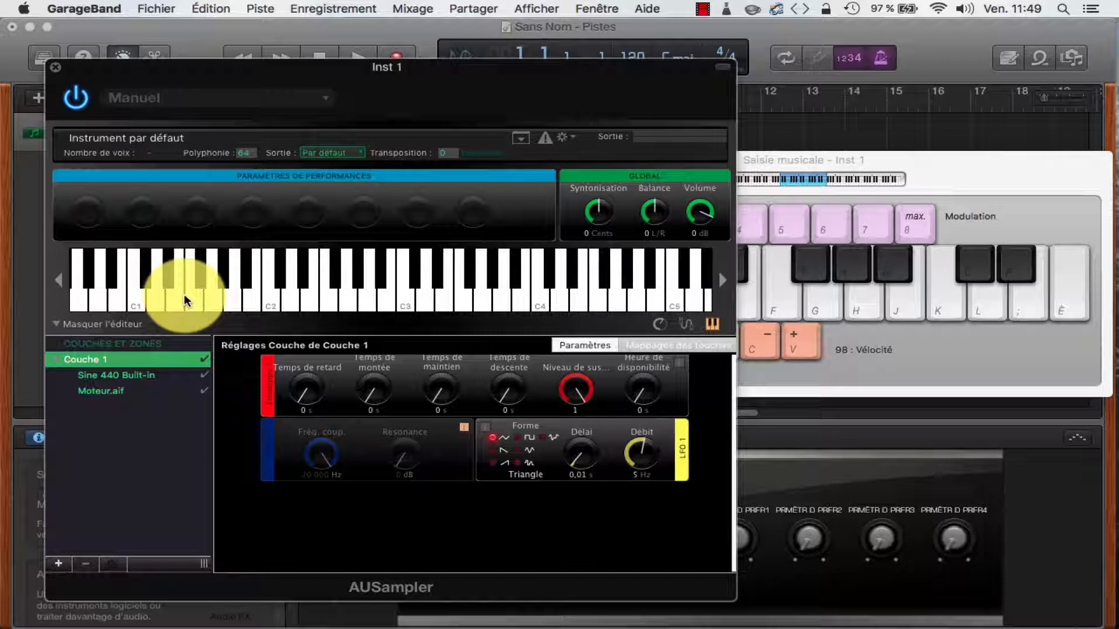
- Play C4, D4 and E4 to audition the layer with the Moteur.aif sample added
key(k)
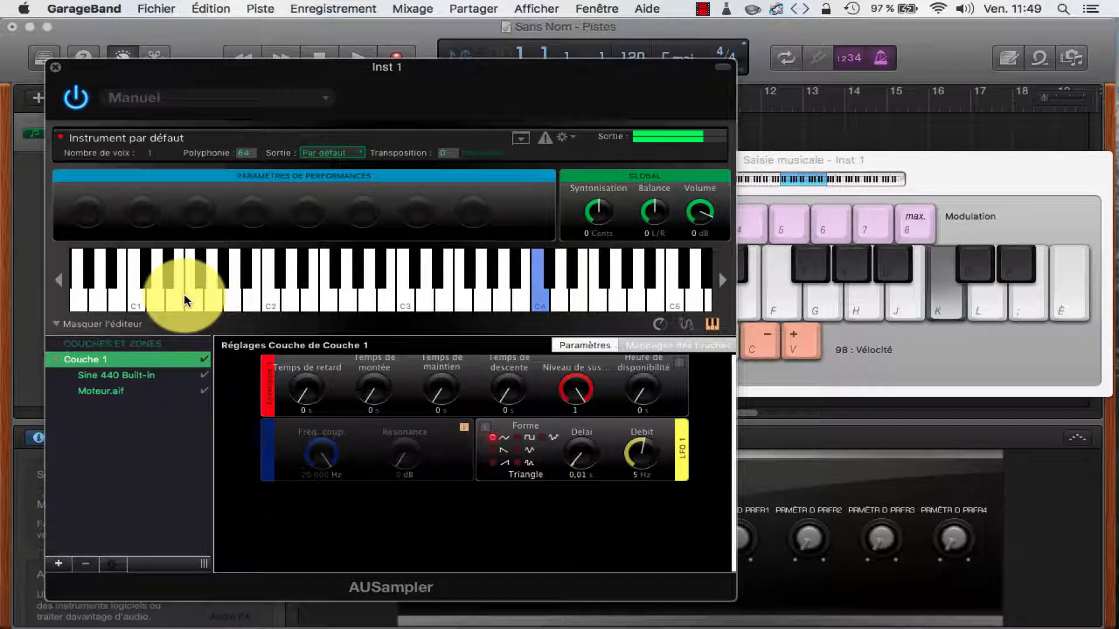
key(l)
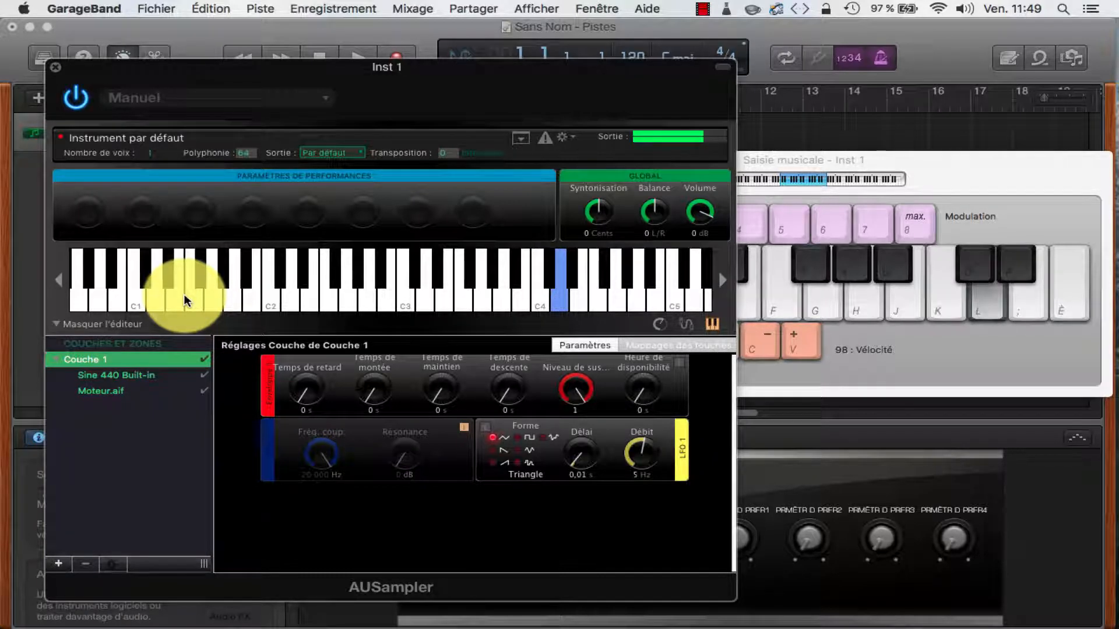
key(semicolon)
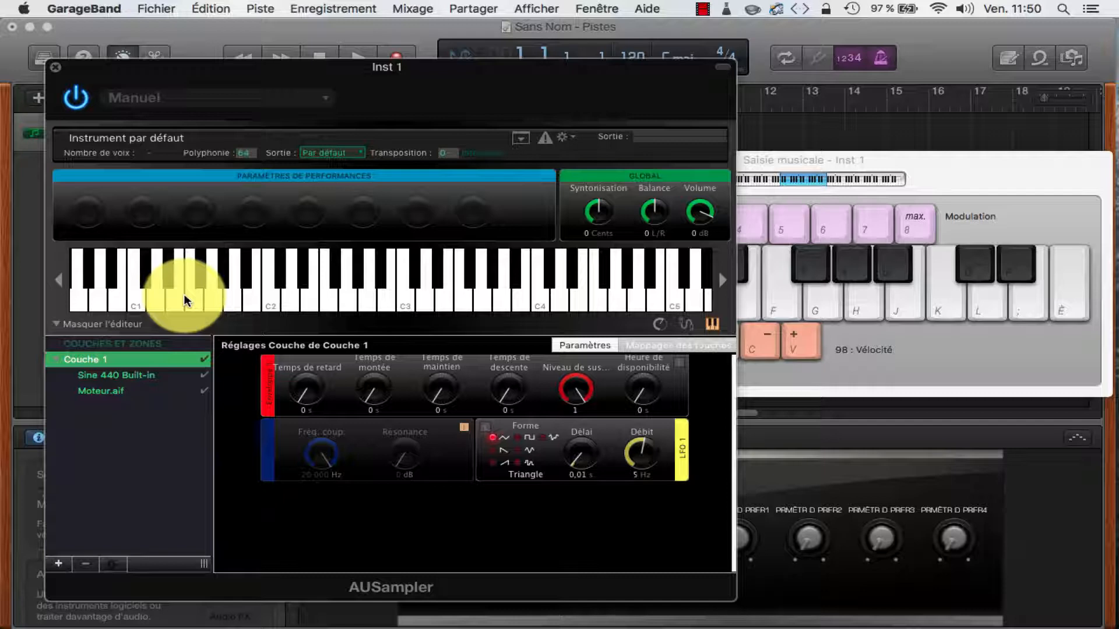
- Bypass the Sine 440 Built-in zone in Couche 1
click(204, 379)
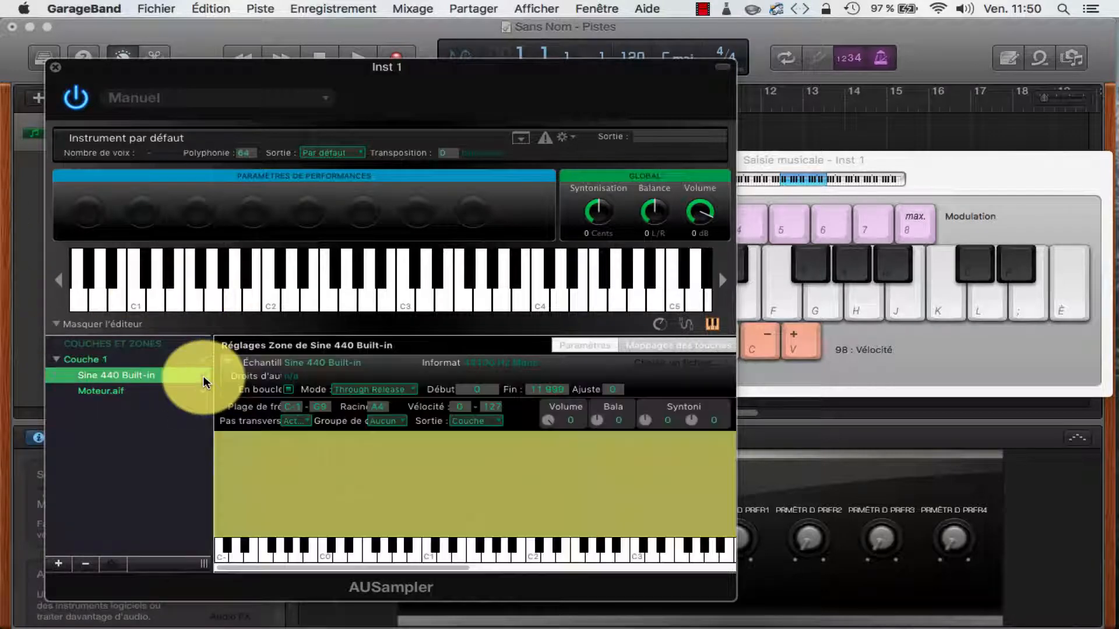
click(203, 380)
click(203, 380)
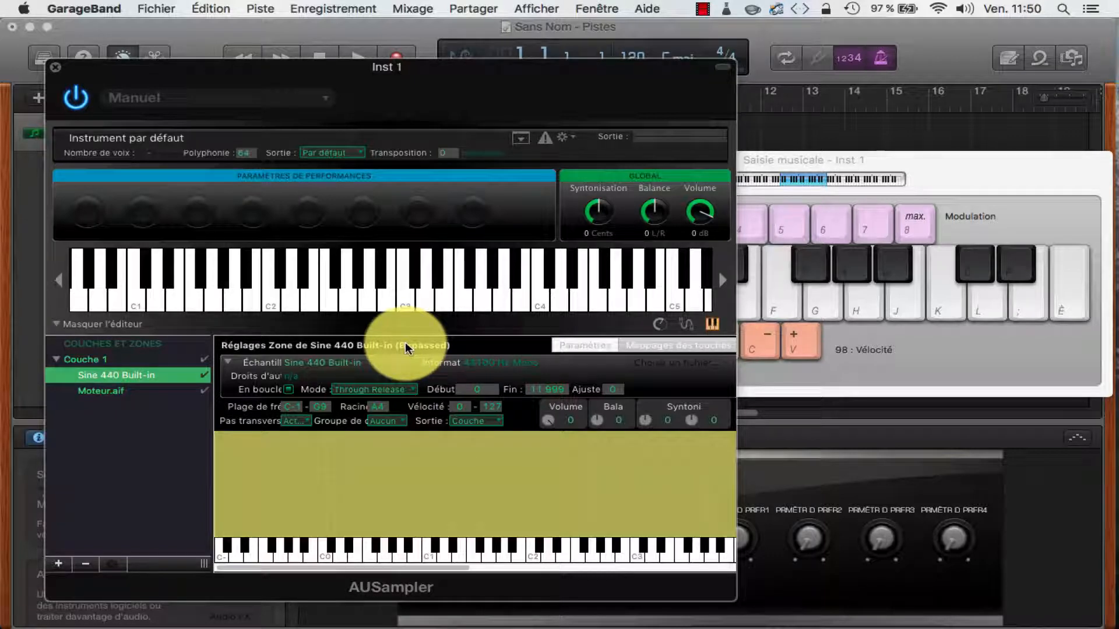
- Play several notes between F3 and C4 to audition the Moteur.aif sample alone
key(f)
key(g)
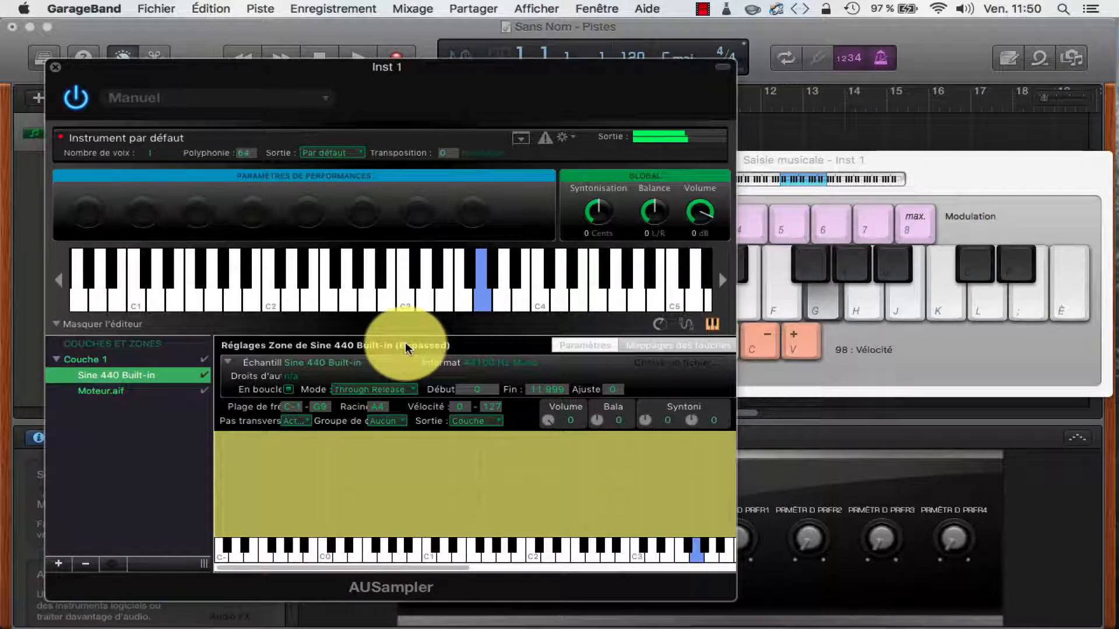
key(h)
key(u)
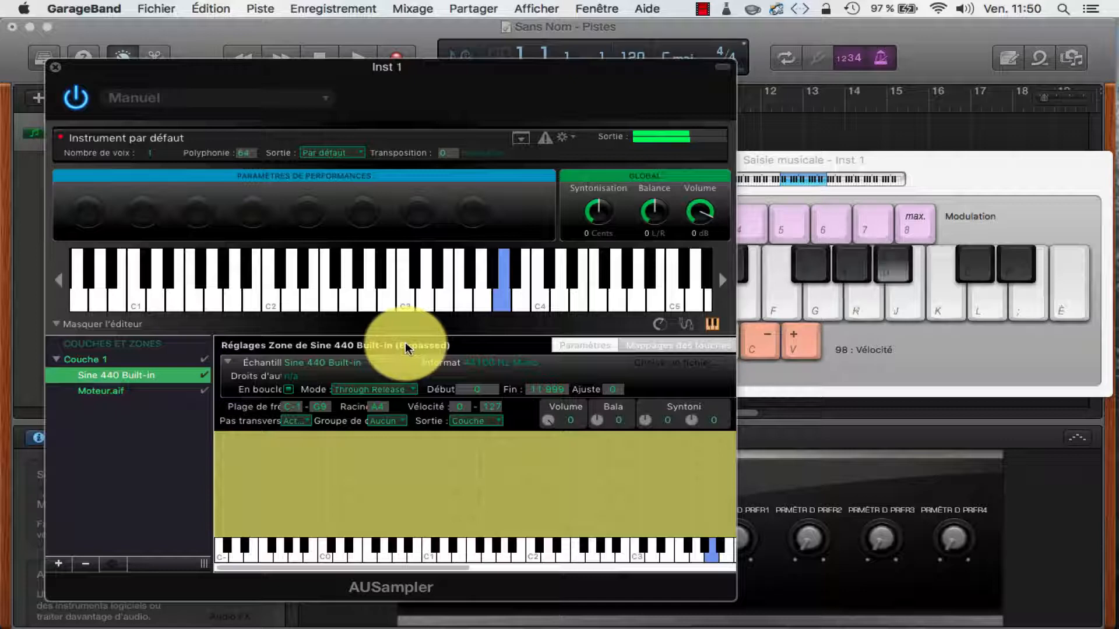
key(k)
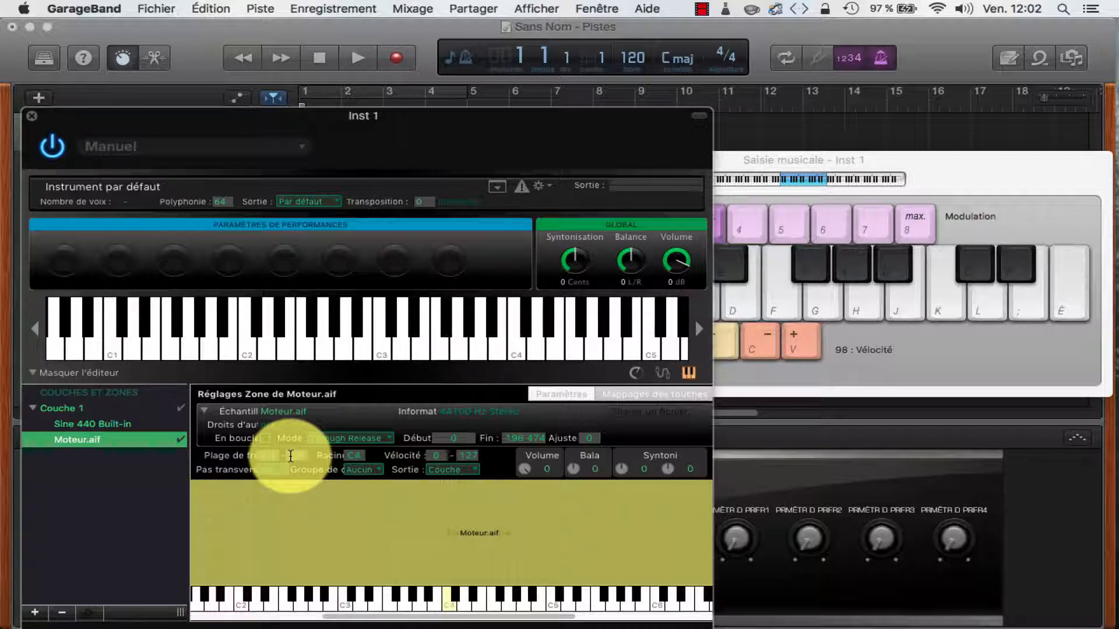
key(k)
- Set the Moteur.aif zone's key range from F3 to C4
click(270, 455)
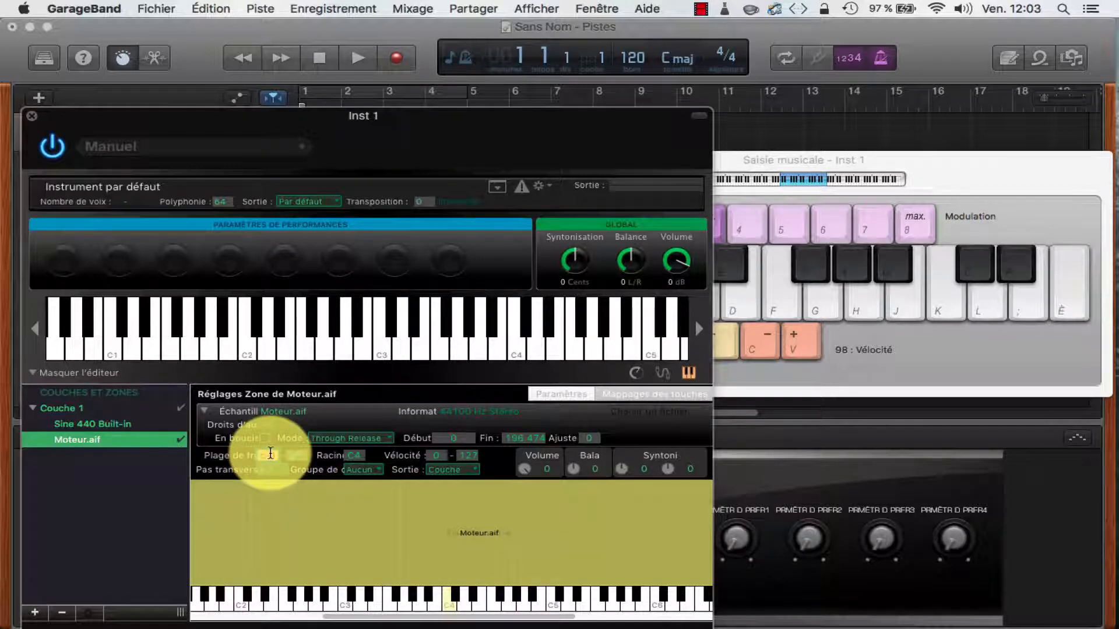
text(f3)
click(297, 455)
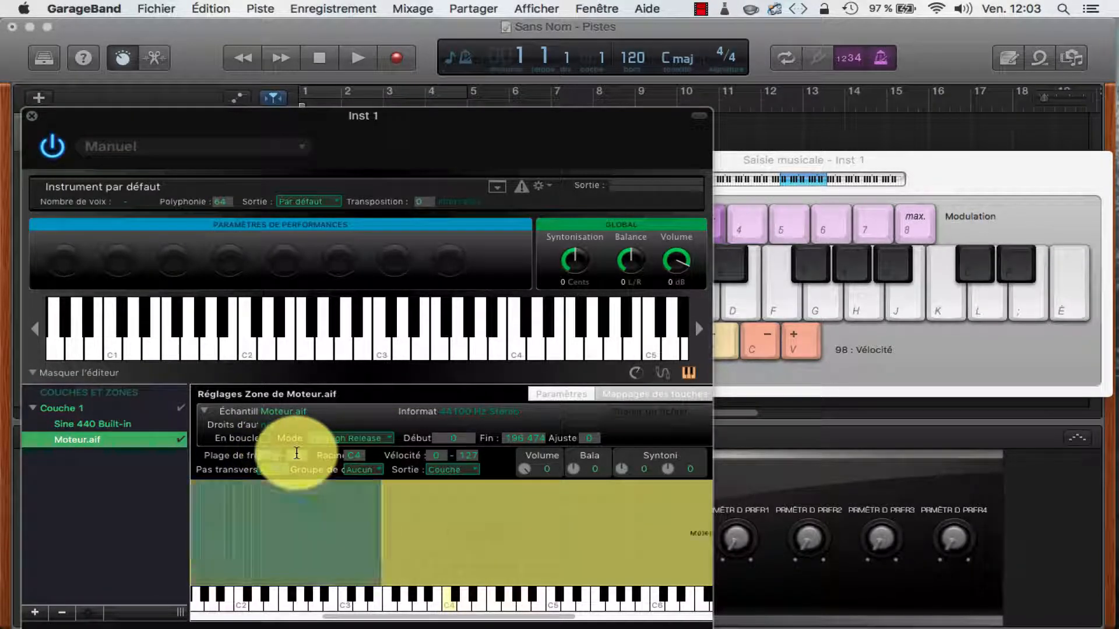
text(c4)
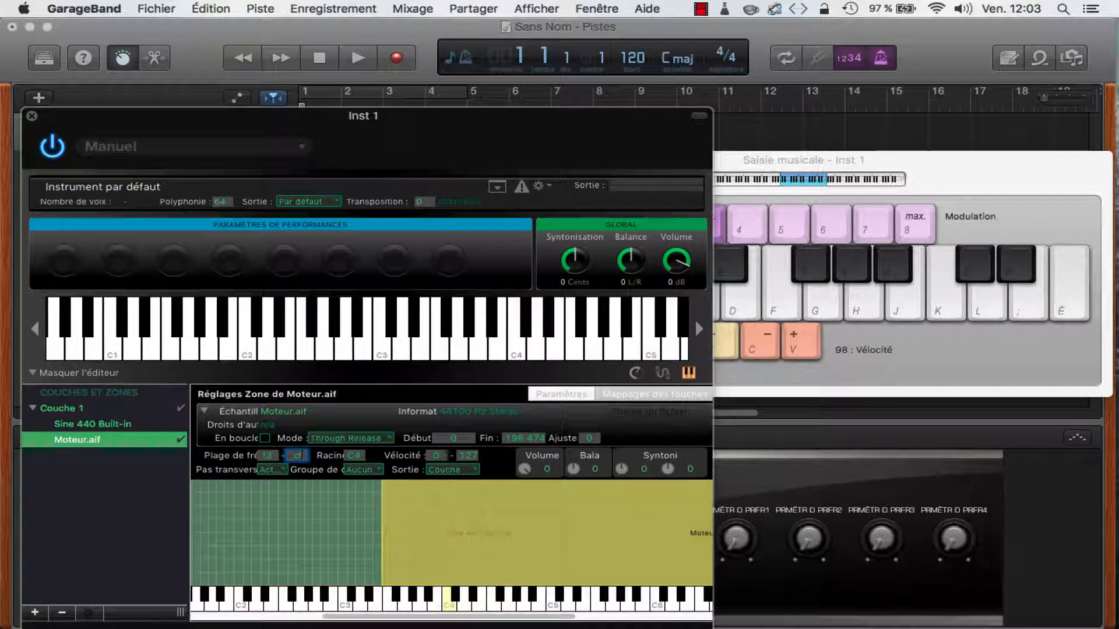
key(Return)
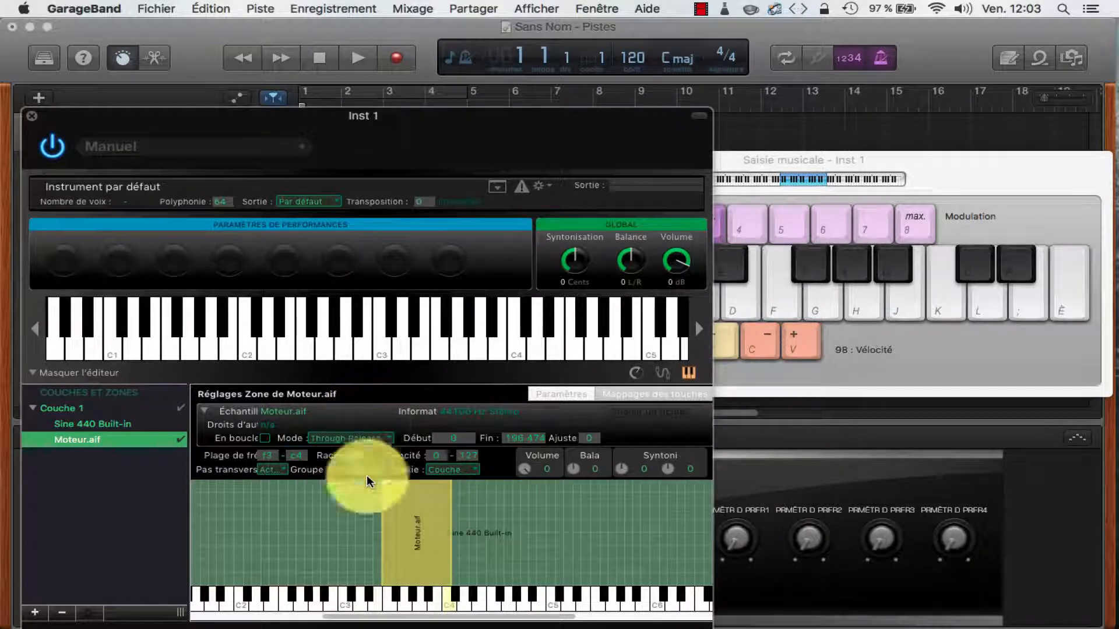
- Extend the upper edge of the Moteur.aif zone to C#4 in the key map
drag(337, 616, 342, 617)
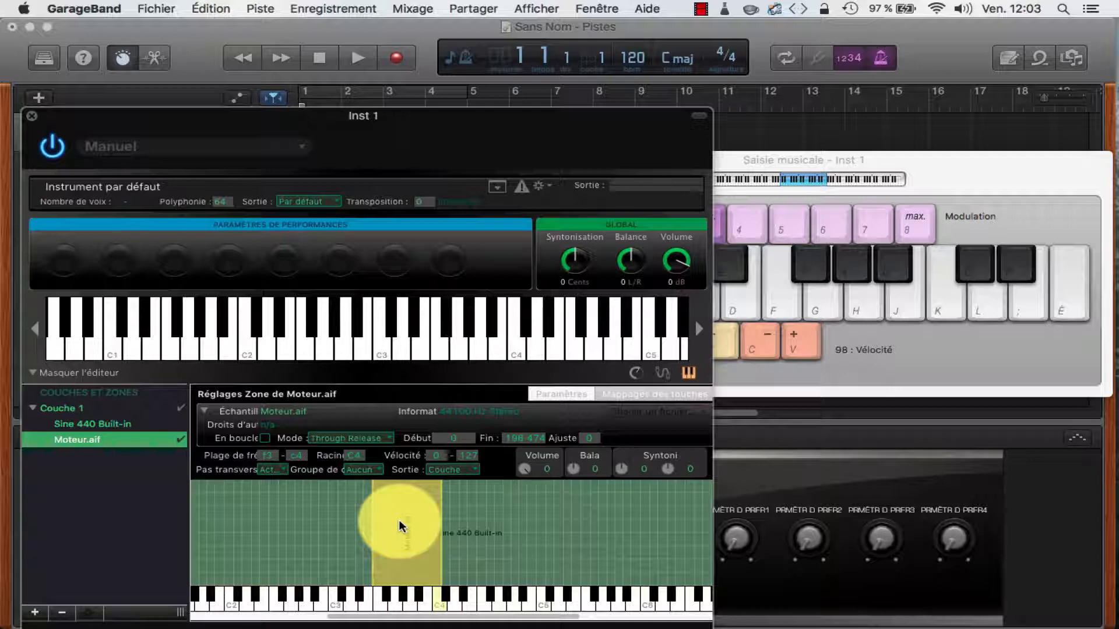
mouse_move(398, 520)
mouse_down()
mouse_move(463, 519)
mouse_move(438, 524)
mouse_move(457, 529)
mouse_move(310, 522)
mouse_move(414, 535)
mouse_up()
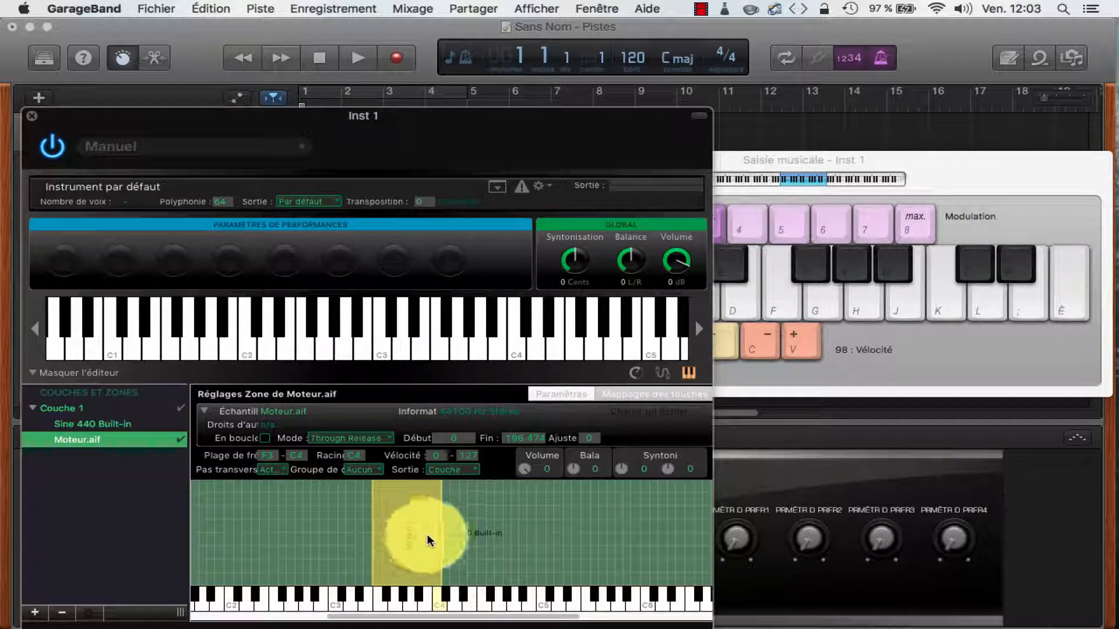
click(446, 531)
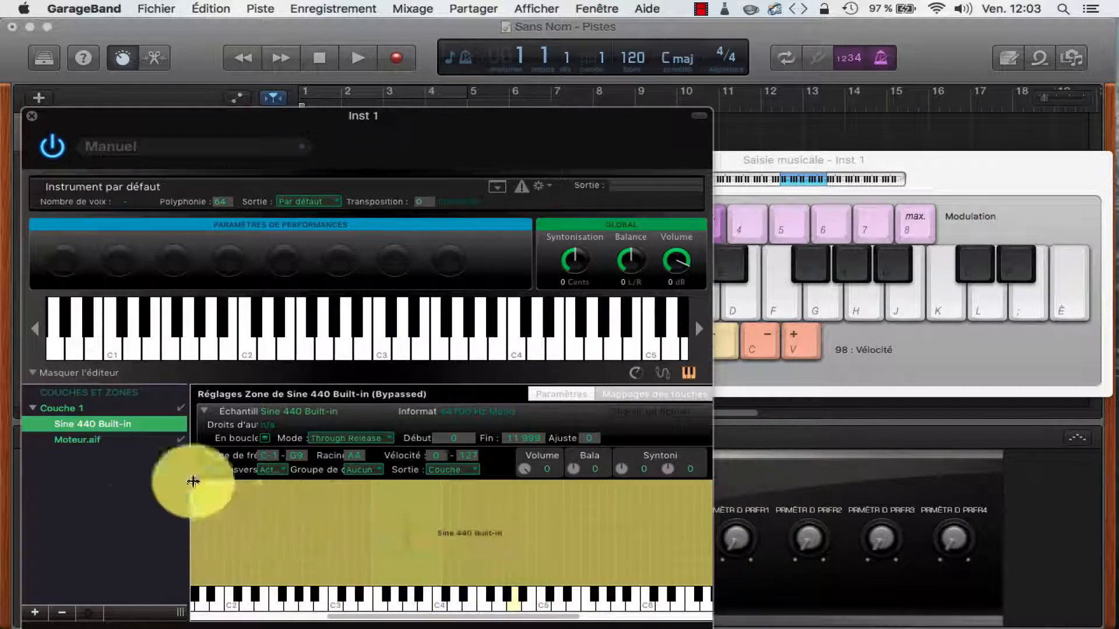
click(87, 439)
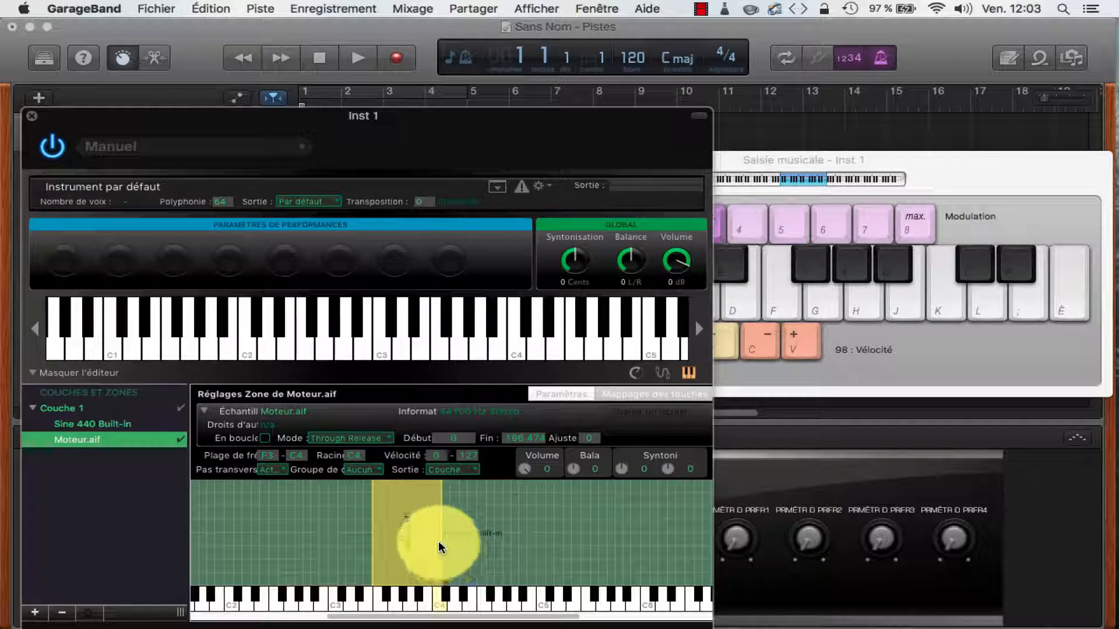
mouse_move(438, 547)
mouse_down()
mouse_move(507, 539)
mouse_move(615, 555)
mouse_move(449, 558)
mouse_up()
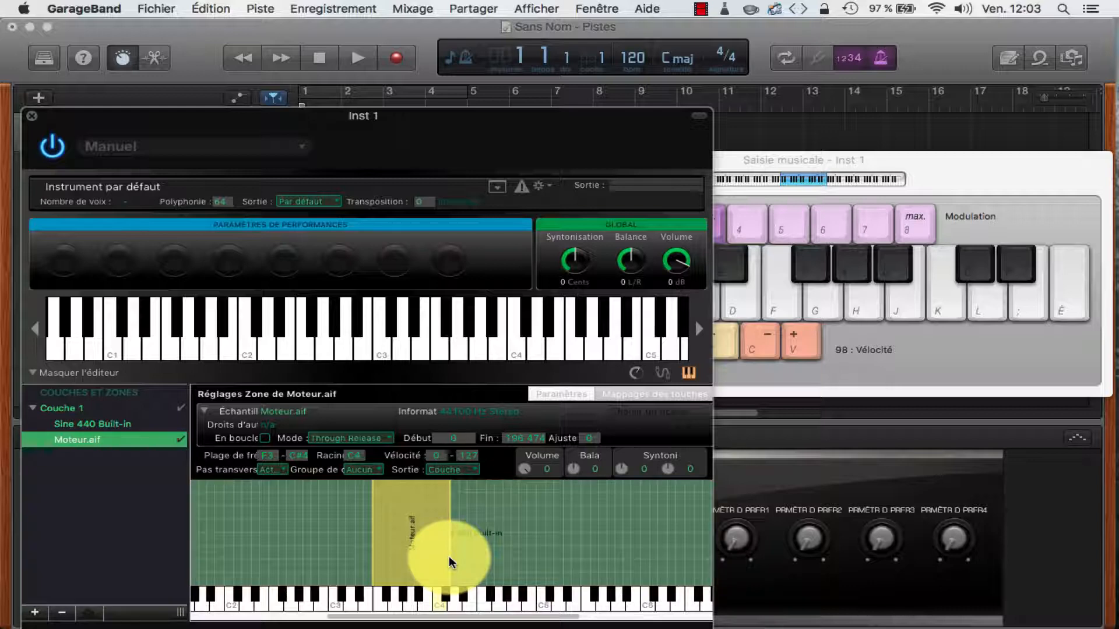
drag(449, 556, 498, 541)
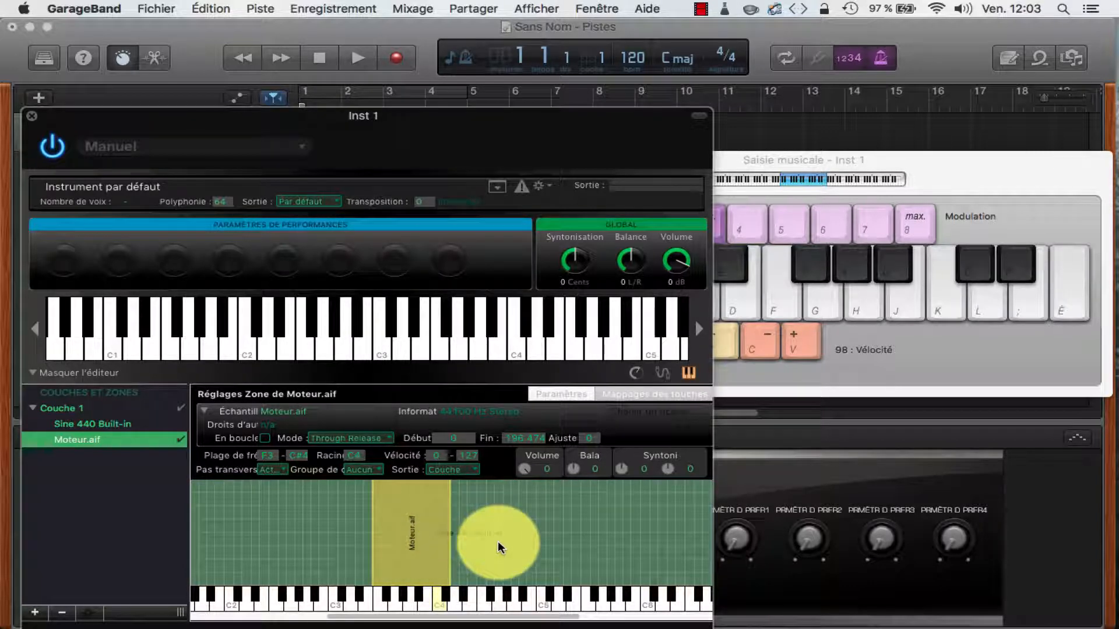
- Play C4, D4 and E4 to test the upper limit of the Moteur.aif zone
key(k)
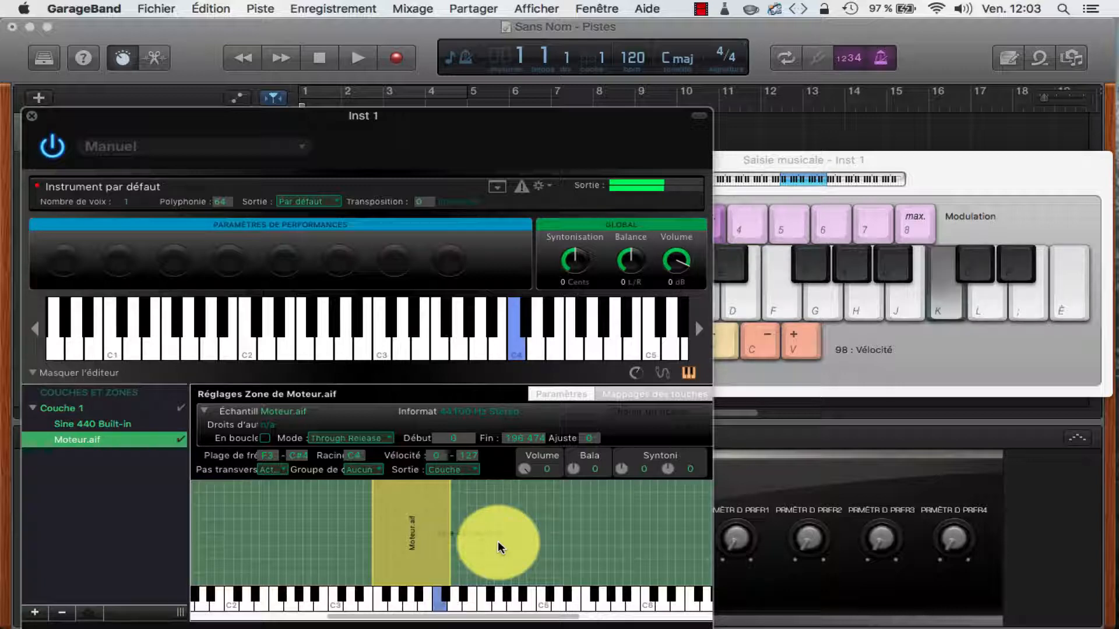
key(l)
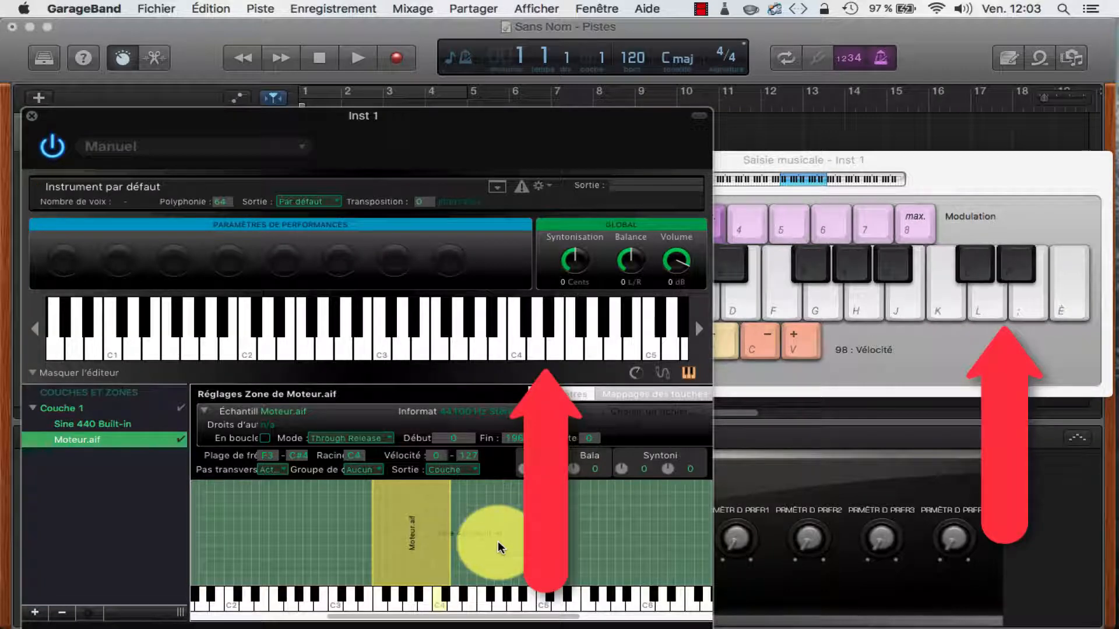
key(semicolon)
key(k)
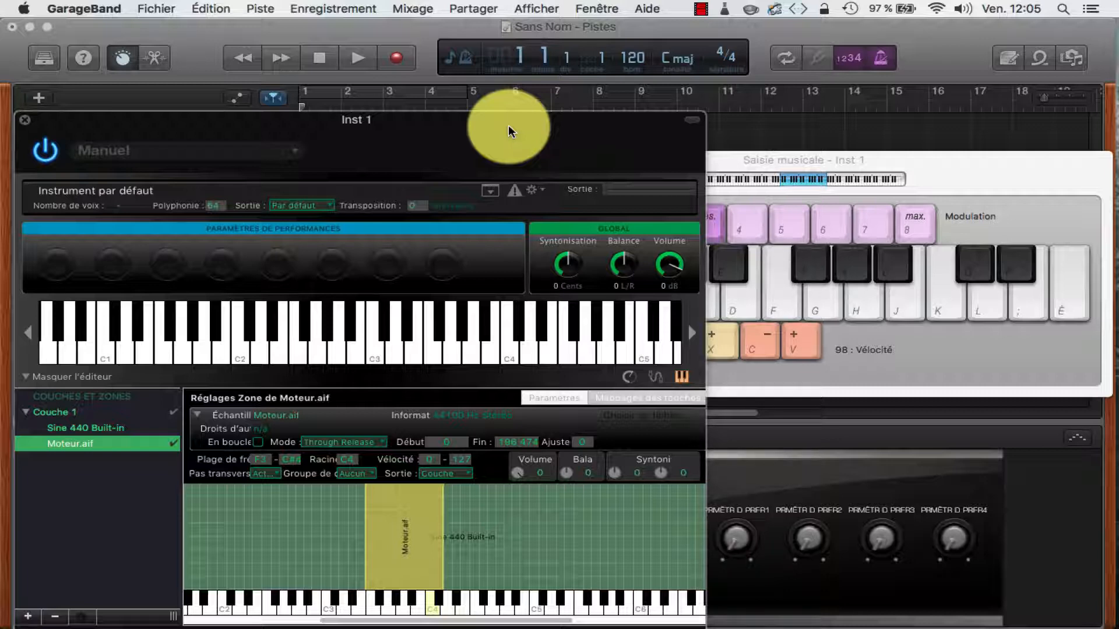
- Play C4 and B3 to compare the Moteur.aif sample at its root key and one semitone below
key(k)
key(k)
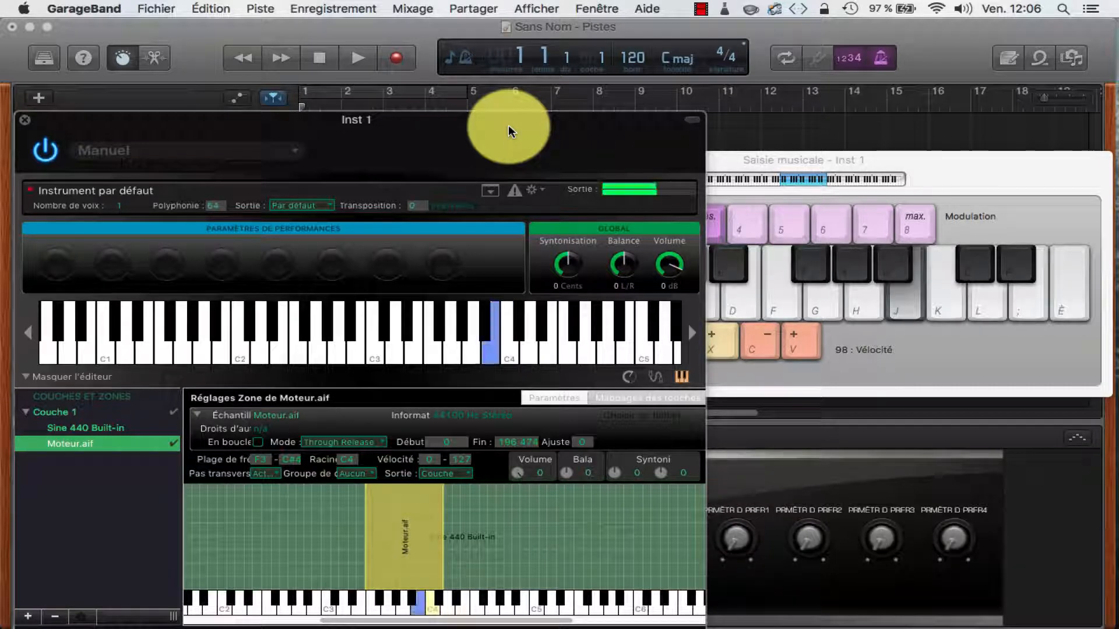
key(j)
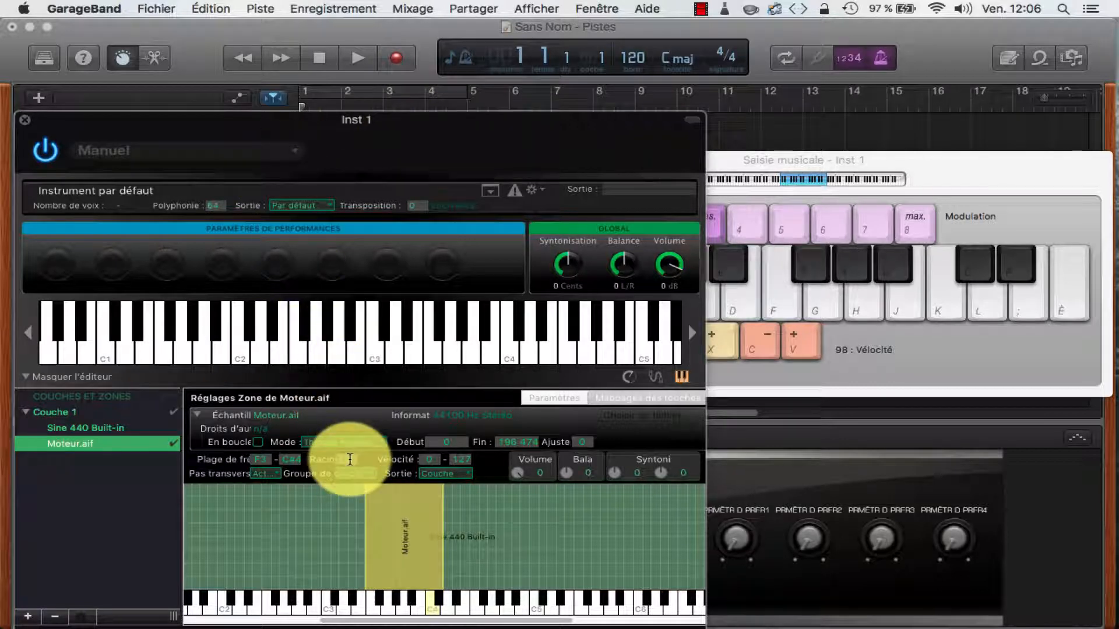
- Set the Moteur.aif zone's root key to F3 and play C4 and F3 to check the pitch
click(349, 460)
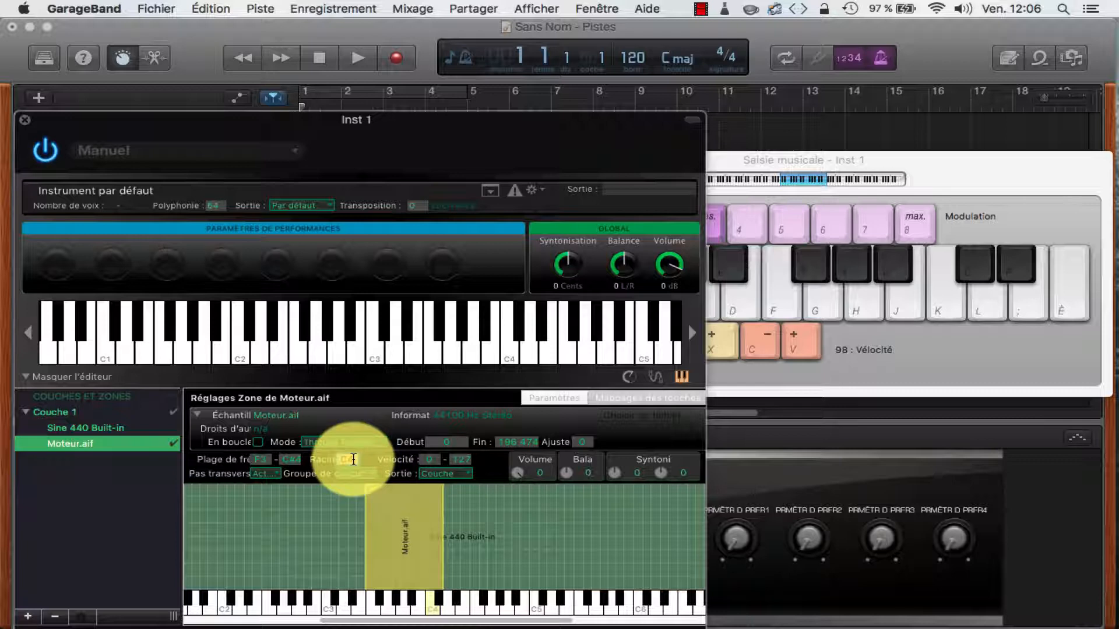
text(f3)
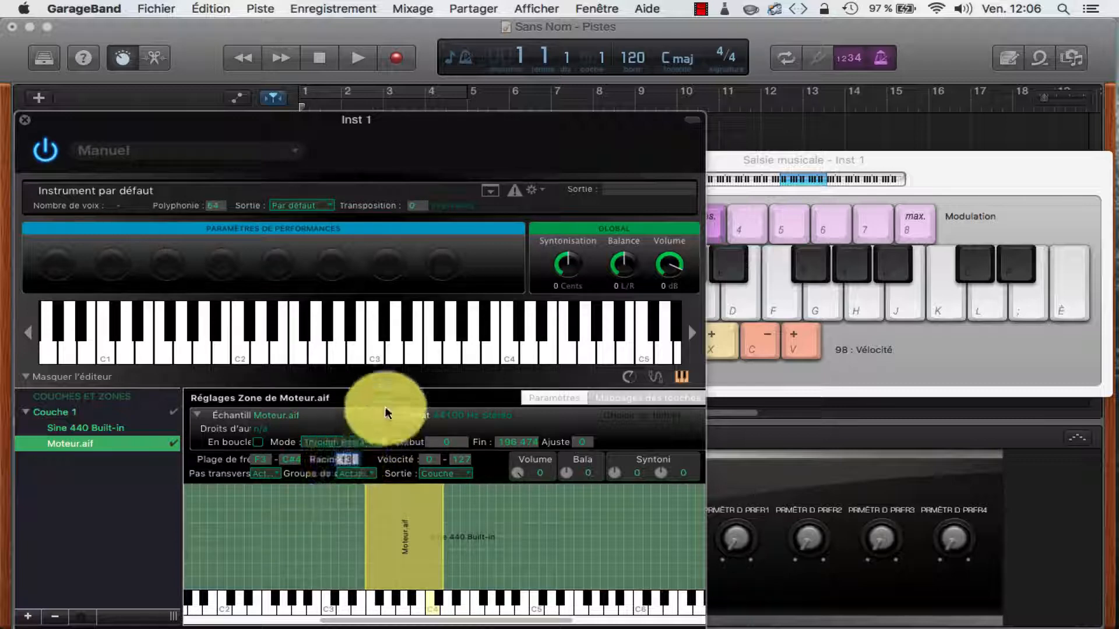
key(Return)
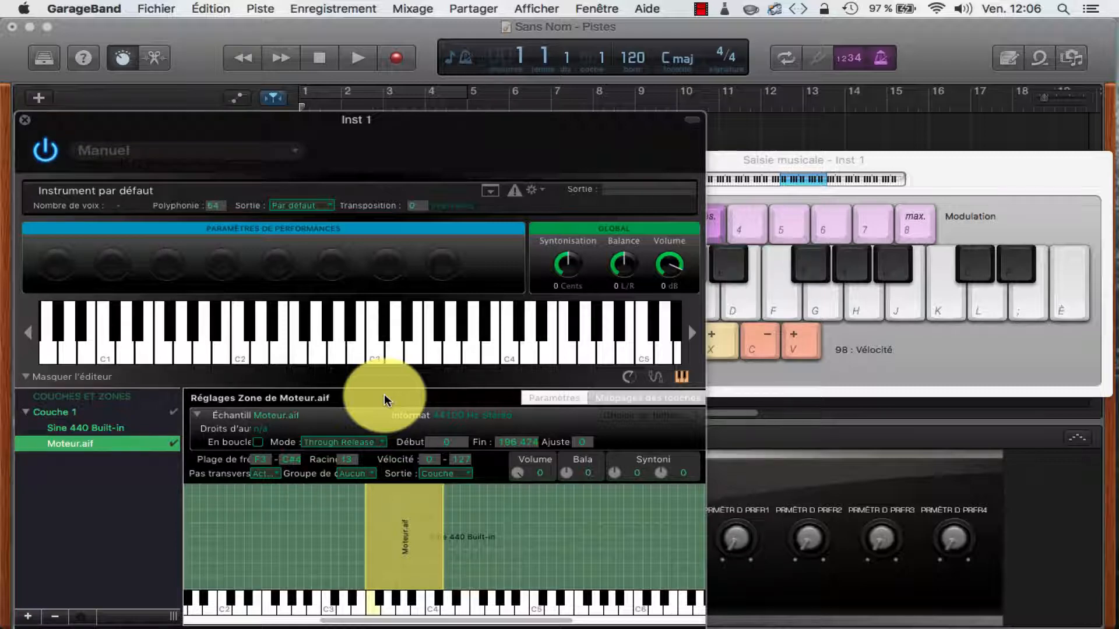
key(k)
key(f)
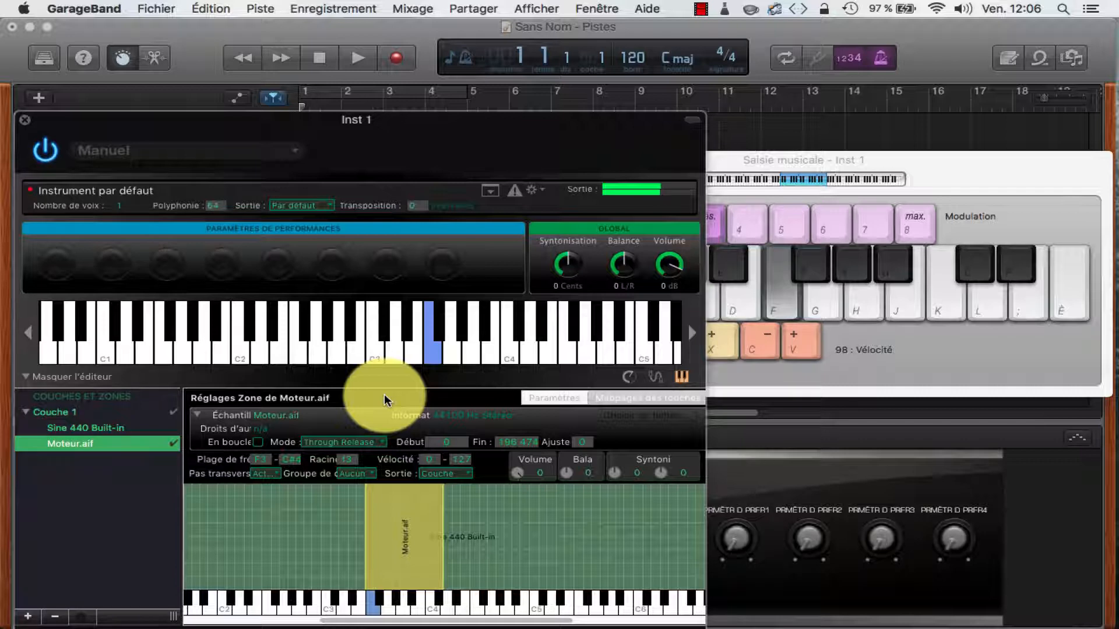